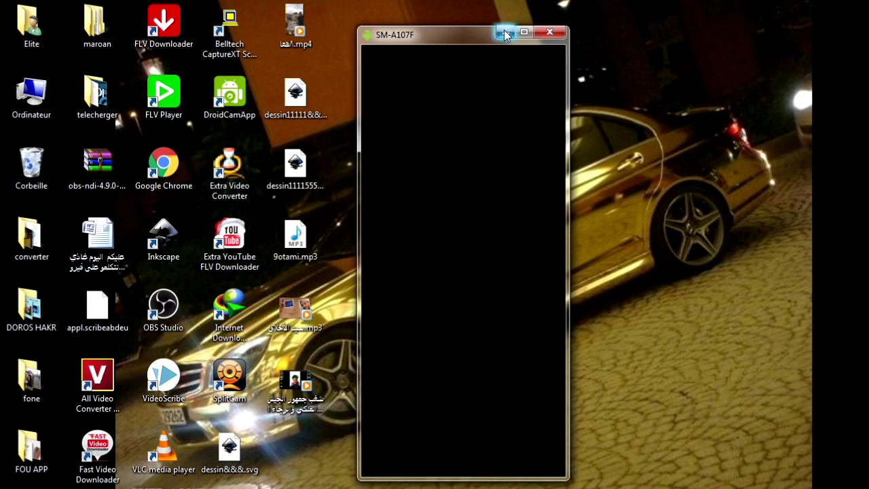
# Open the phone's software information from its About section, select the build number entry, and return to the main settings.
pyautogui.rightClick(489, 106)
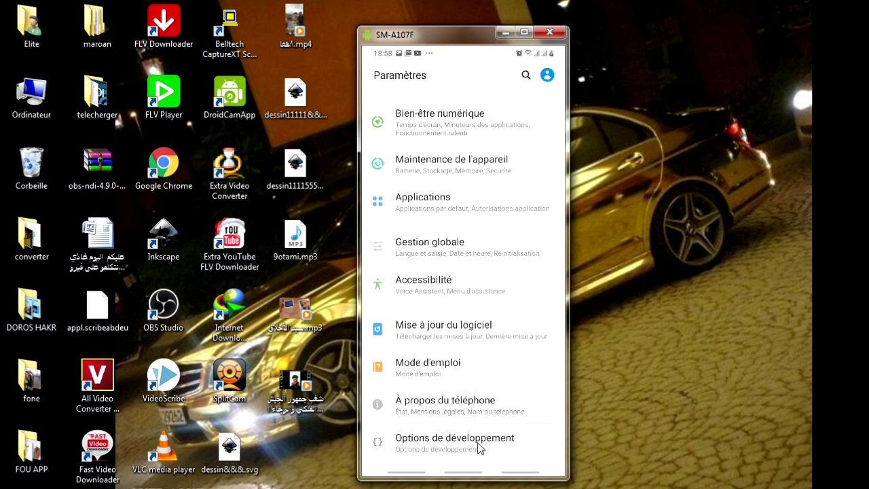
pyautogui.click(428, 407)
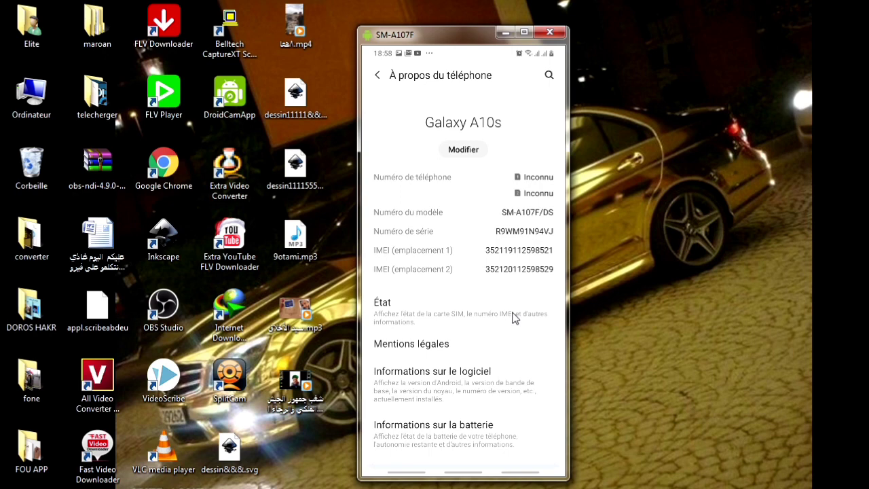
pyautogui.click(429, 379)
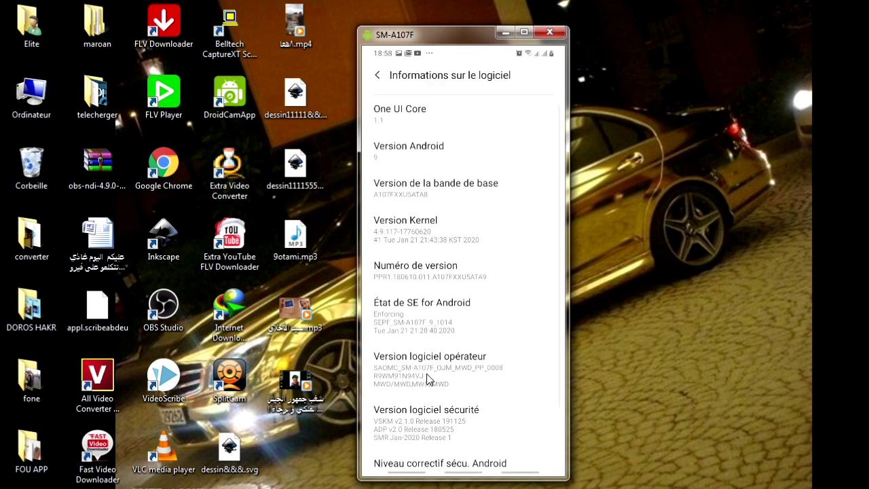
pyautogui.click(404, 274)
pyautogui.rightClick(430, 160)
pyautogui.rightClick(430, 160)
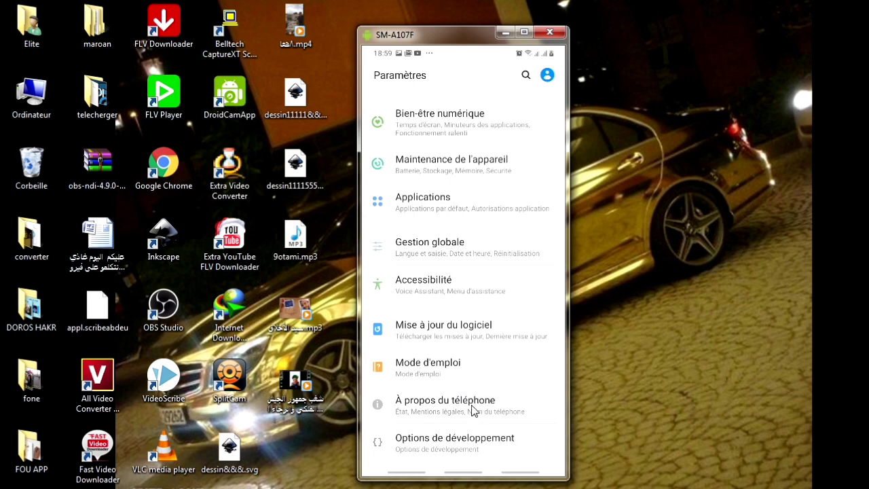
# Open the phone's developer options and check the USB debugging setting in the debugging section.
pyautogui.click(436, 445)
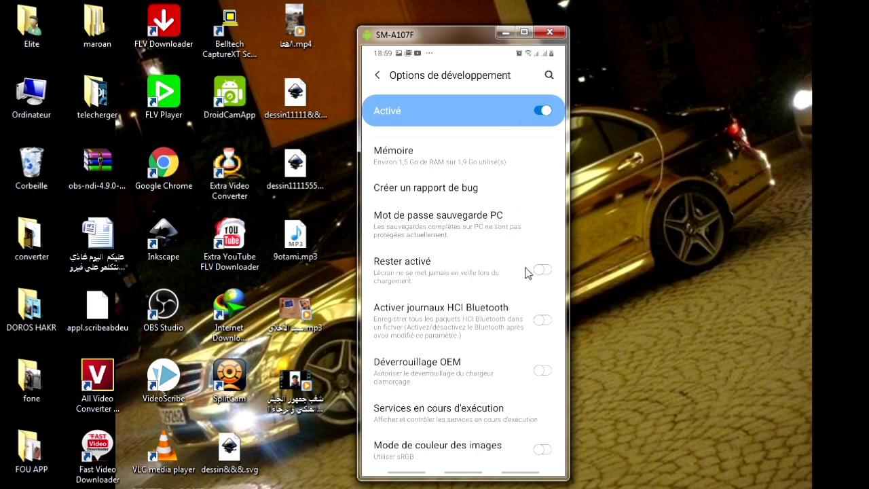
pyautogui.scroll(-3, 528, 273)
pyautogui.scroll(-5, 528, 273)
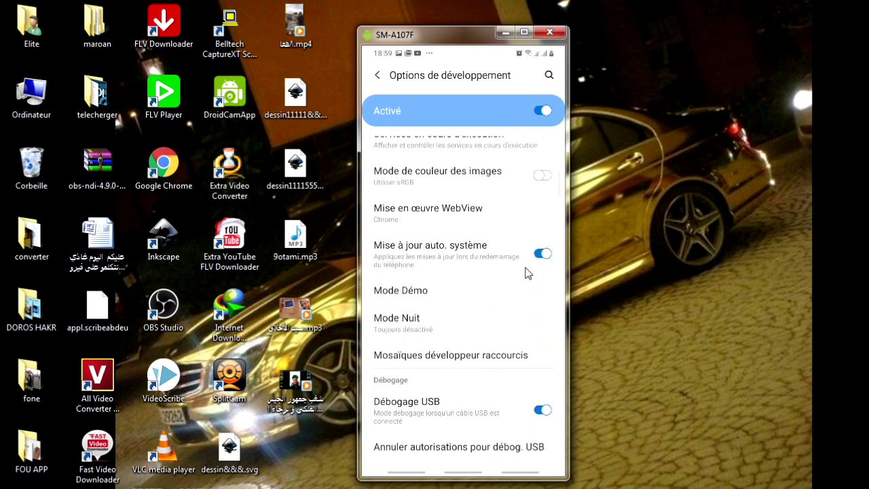
pyautogui.scroll(-1, 529, 273)
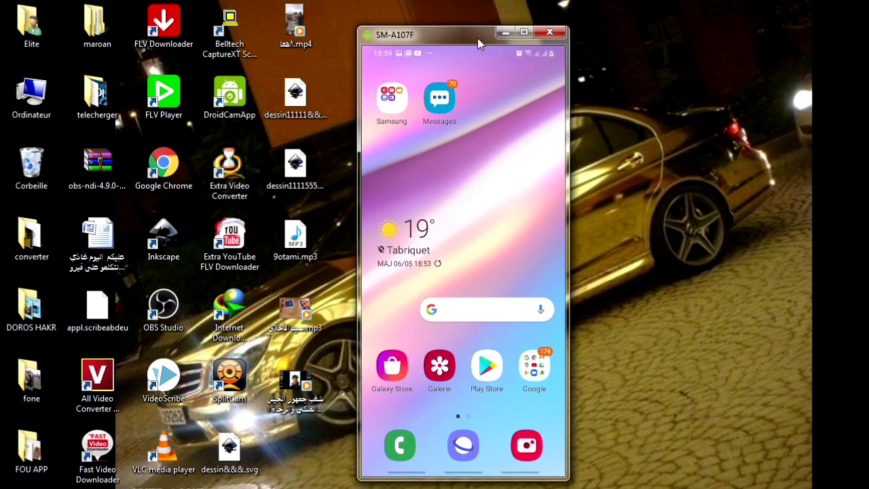
# Clear the phone mirror off the desktop and inspect SAMSUNG_USB_Driver_for_Mobile_Phones.rar in its lojiciel subfolder, closing the archive when done.
pyautogui.click(550, 32)
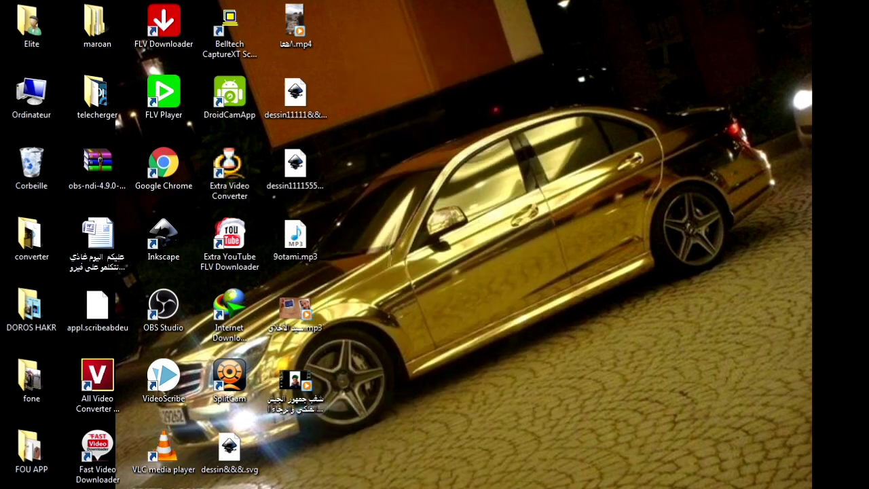
pyautogui.press('super+e')
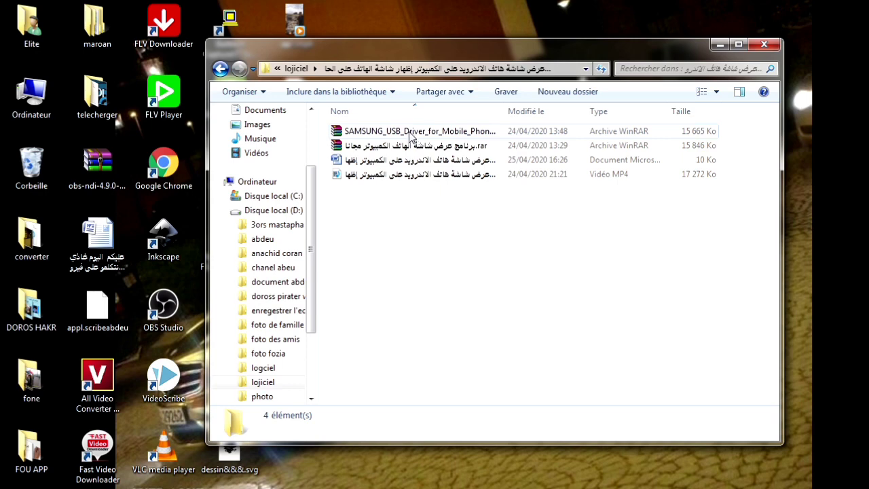
pyautogui.doubleClick(410, 131)
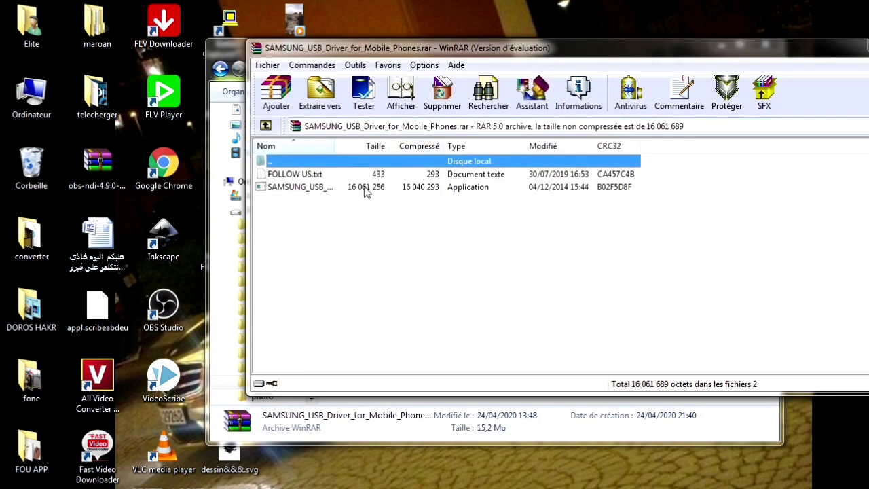
pyautogui.click(691, 159)
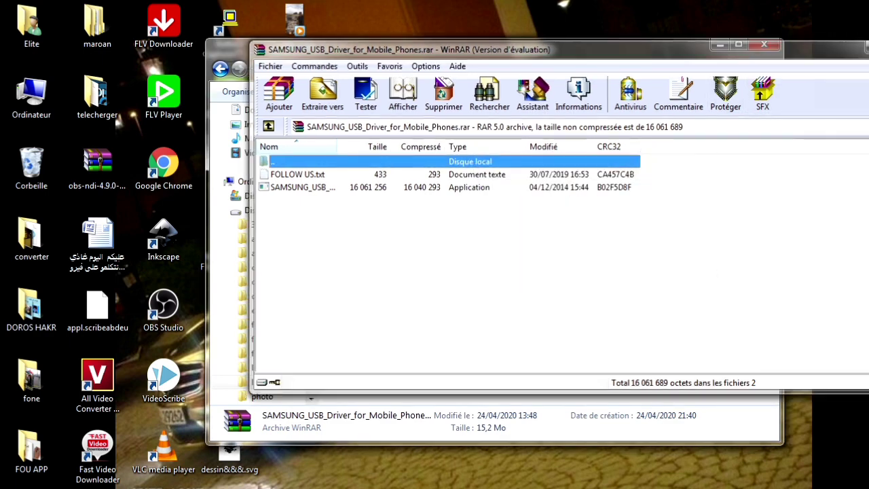
pyautogui.press('Escape')
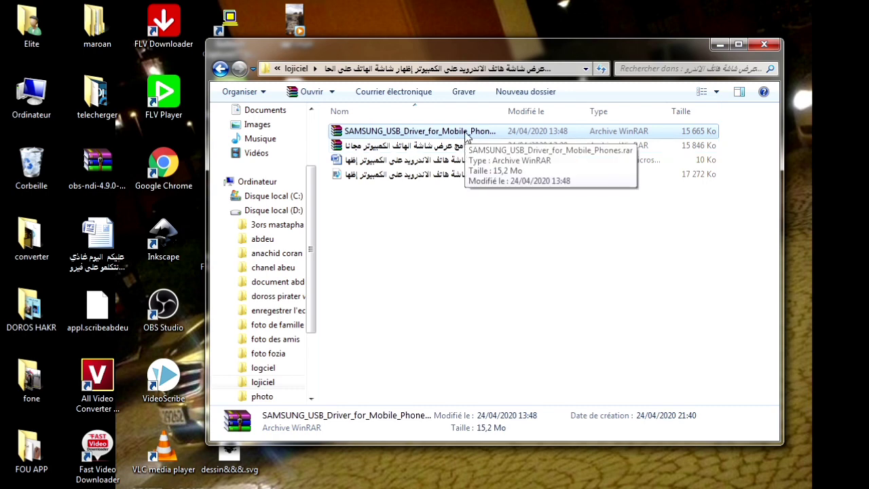
# Open the second archive, which holds the screen-mirroring program, and select its scrcpy-win64 folder.
pyautogui.doubleClick(423, 148)
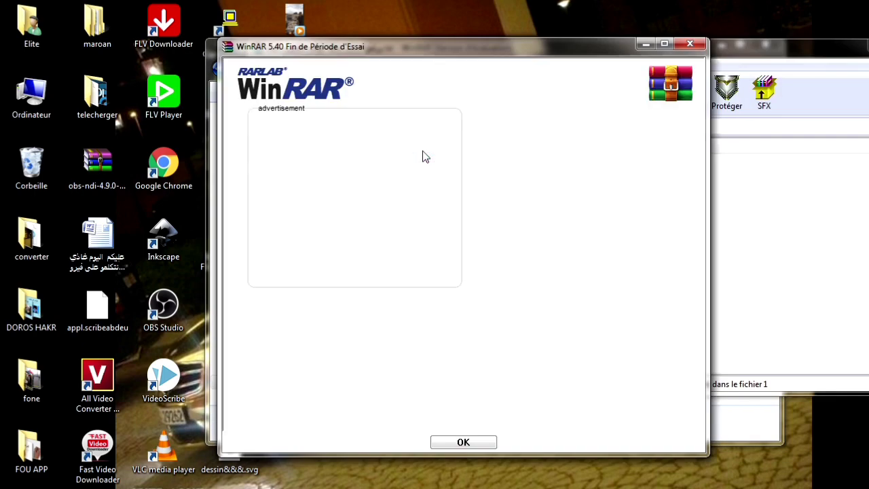
pyautogui.click(690, 44)
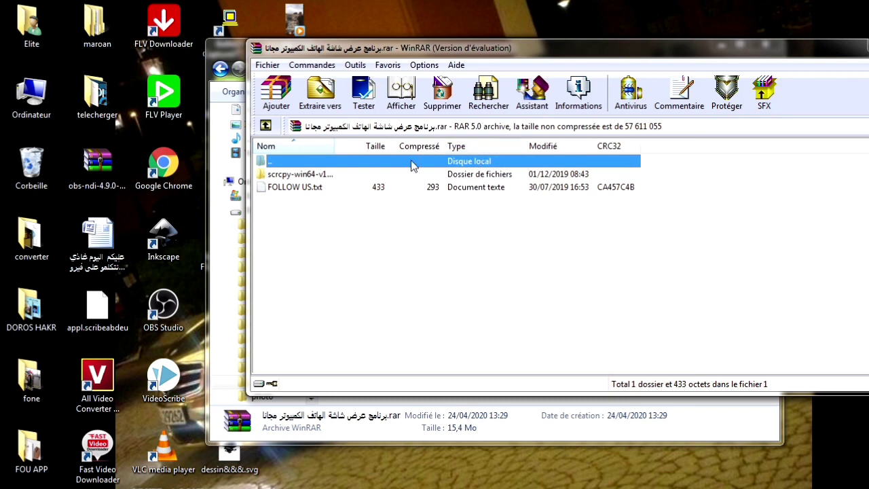
pyautogui.click(302, 178)
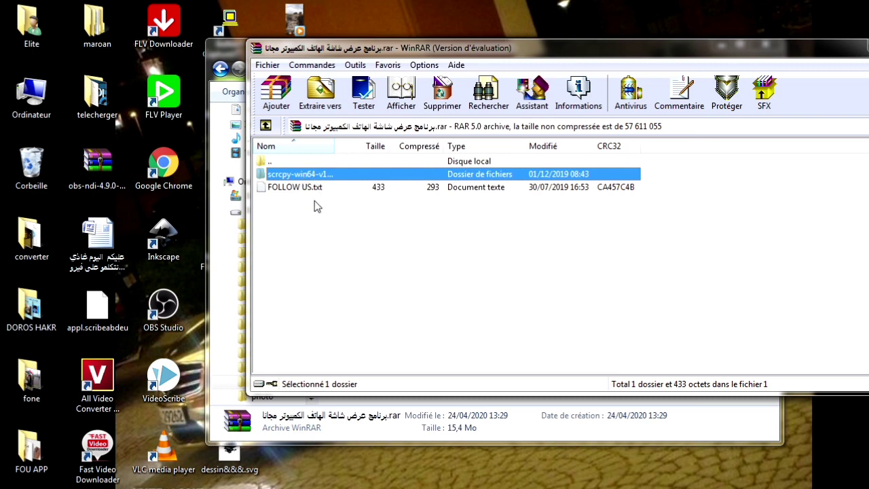
# Close the running SM-A107F mirror window and the mirroring program's archive.
pyautogui.click(234, 486)
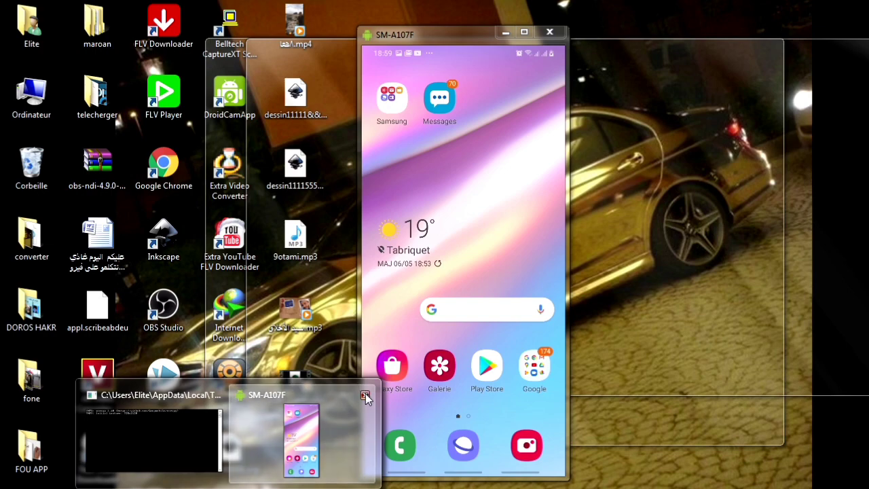
pyautogui.click(365, 395)
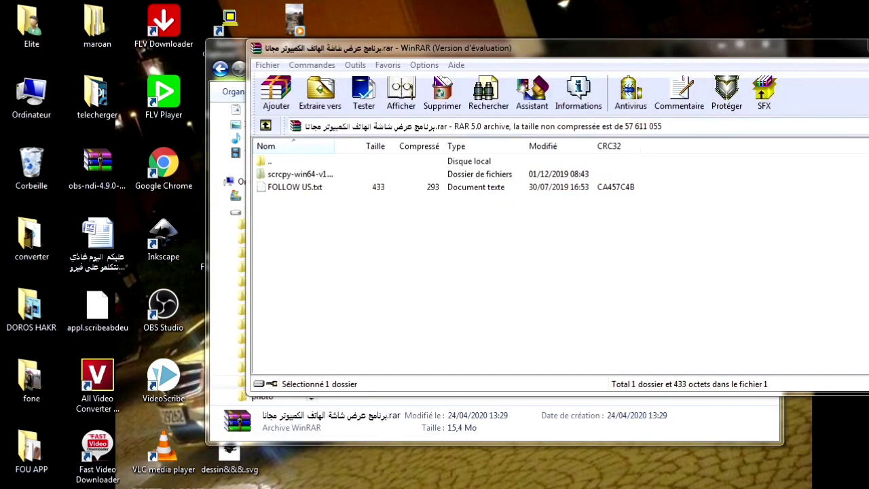
pyautogui.press('Escape')
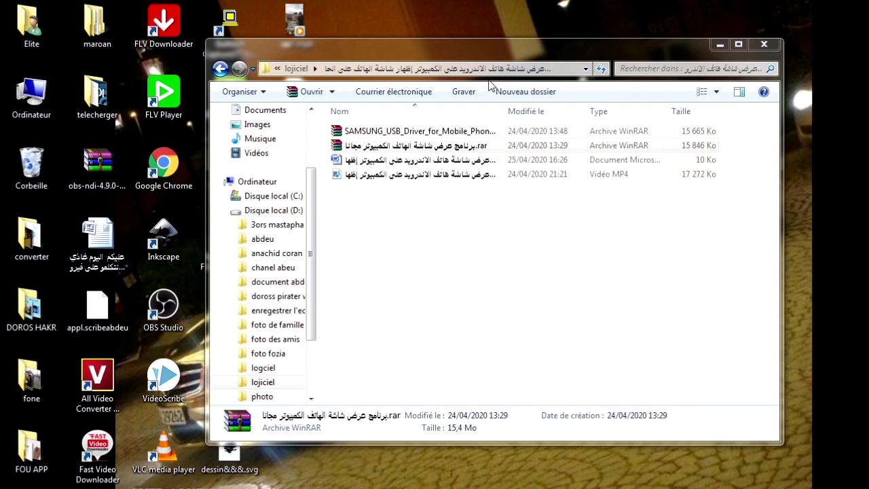
# Reopen the mirroring program's archive, dismiss the WinRAR trial notice, and go into the inner scrcpy-win64-v1.10 folder.
pyautogui.click(400, 150)
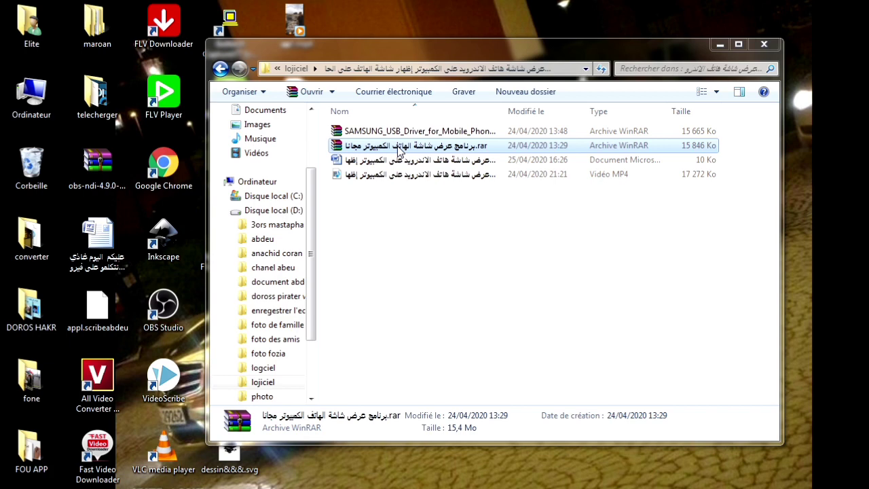
pyautogui.doubleClick(400, 150)
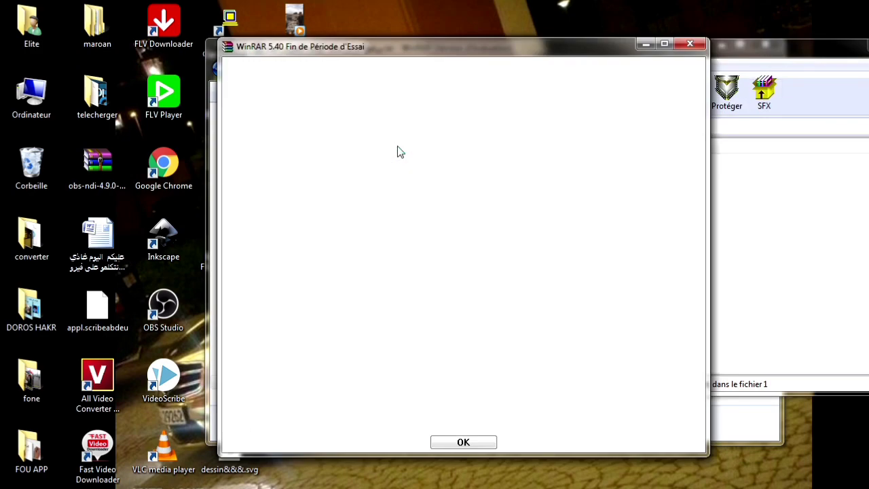
pyautogui.click(685, 46)
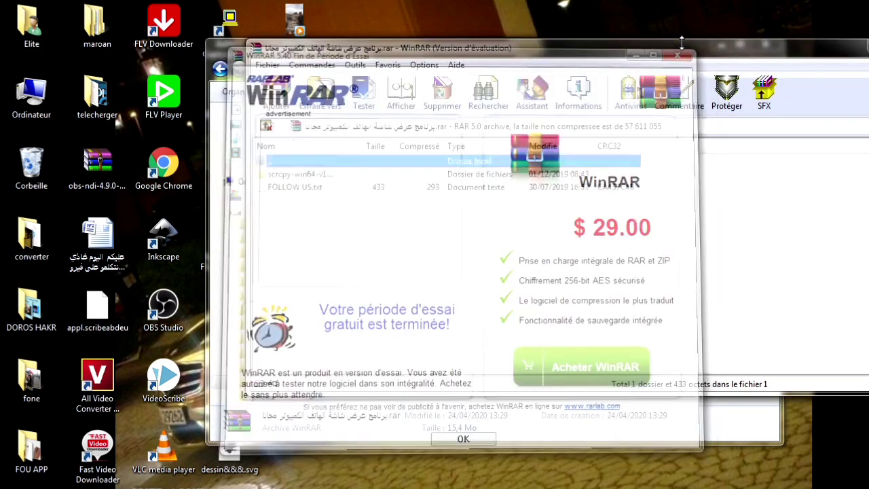
pyautogui.click(340, 175)
pyautogui.doubleClick(338, 175)
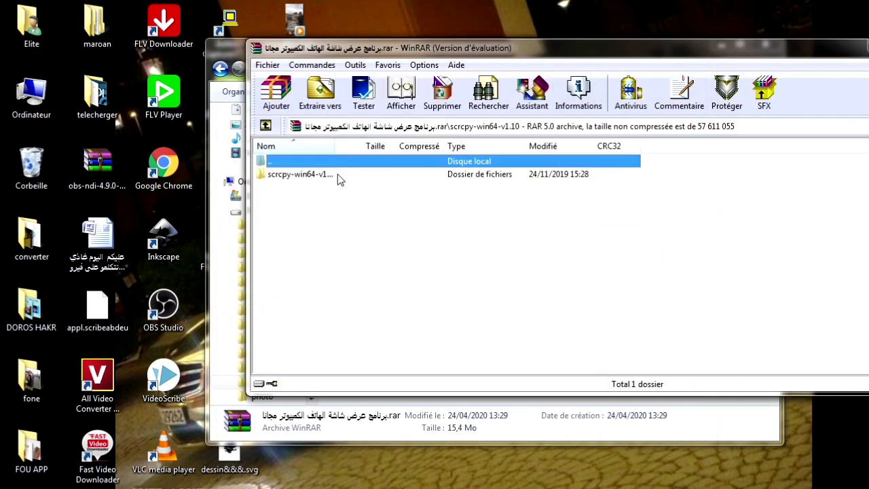
pyautogui.doubleClick(333, 175)
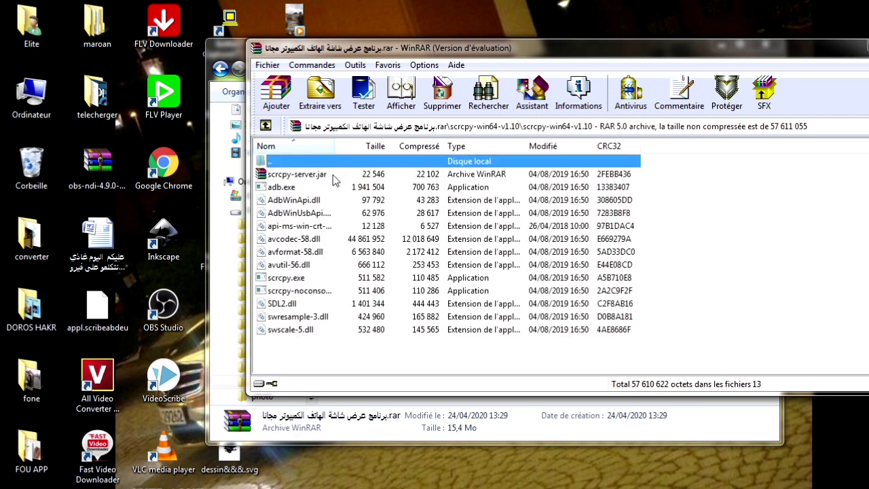
# Run adb.exe from the archive, and launch the scrcpy-noconsole application to mirror the phone's screen.
pyautogui.click(312, 193)
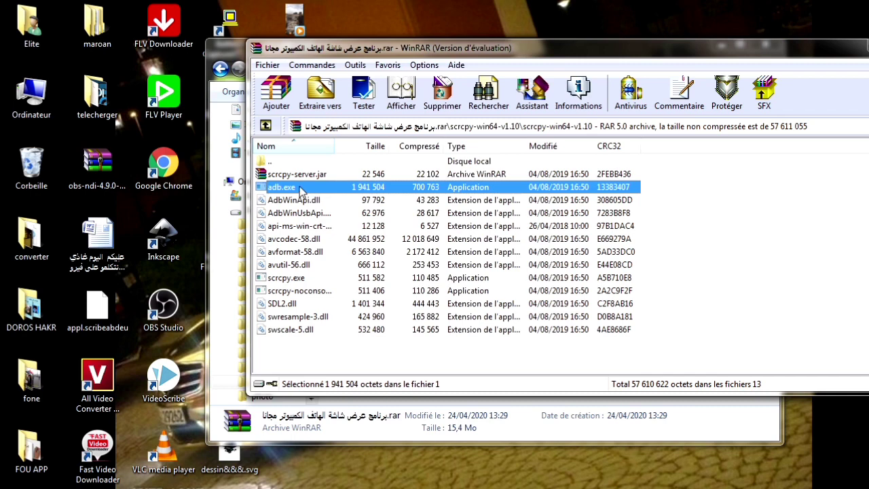
pyautogui.doubleClick(300, 190)
pyautogui.click(292, 292)
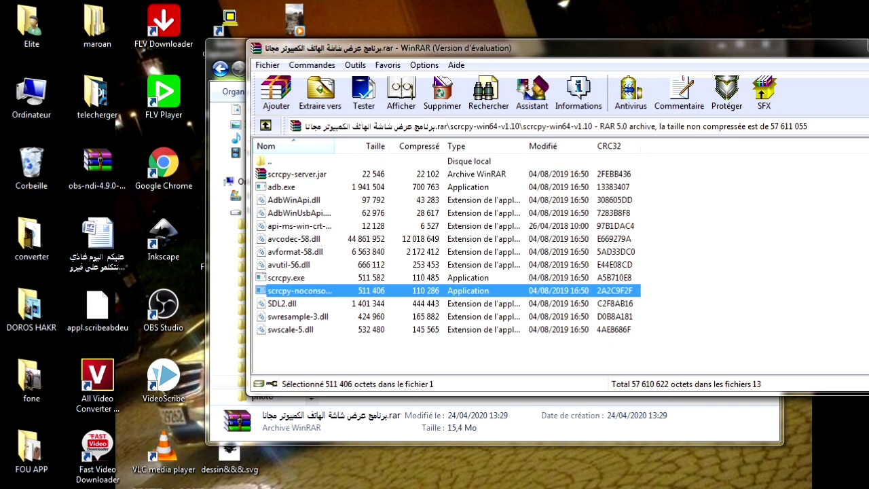
pyautogui.click(162, 487)
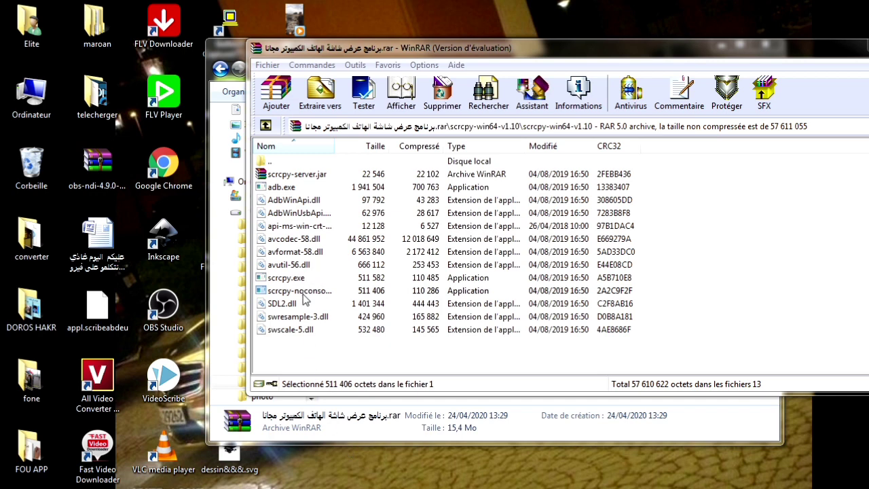
pyautogui.click(305, 291)
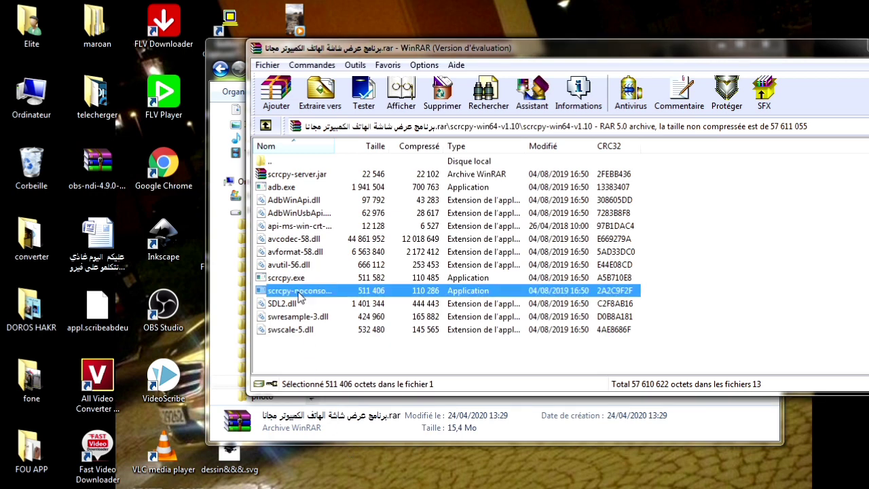
pyautogui.click(262, 292)
pyautogui.doubleClick(278, 292)
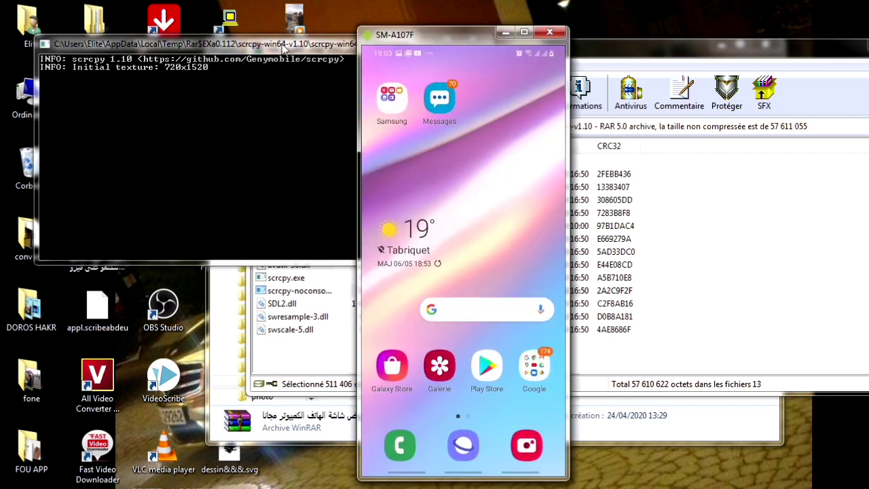
# Clear away the console, archive, folder and Galaxy A10s AutoPlay windows, leaving only the phone mirror on the desktop.
pyautogui.click(285, 45)
pyautogui.click(426, 42)
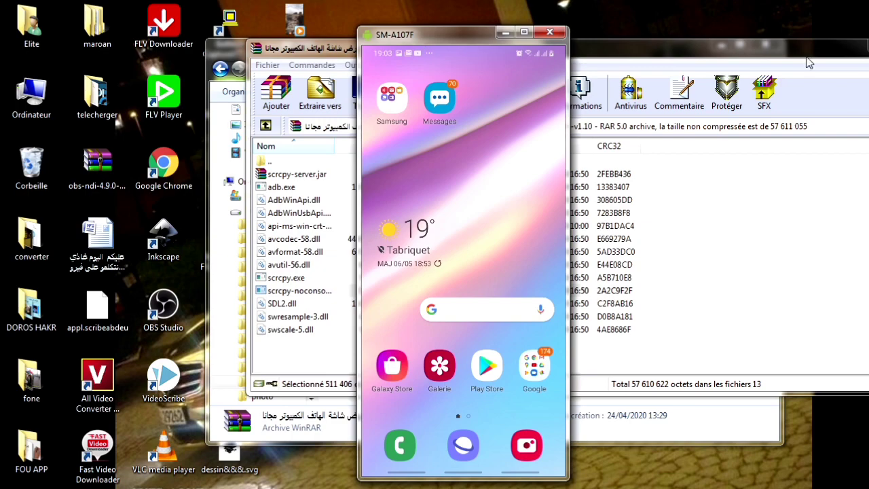
pyautogui.hotkey('alt', 'F4')
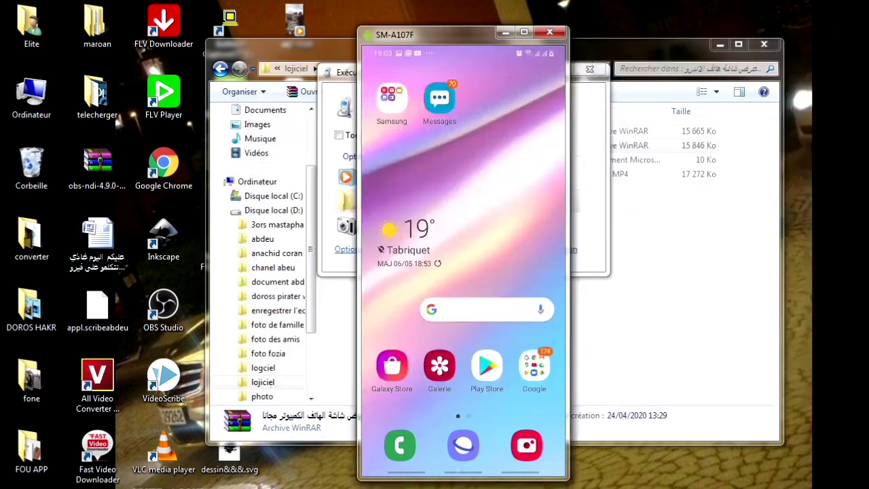
pyautogui.hotkey('alt', 'F4')
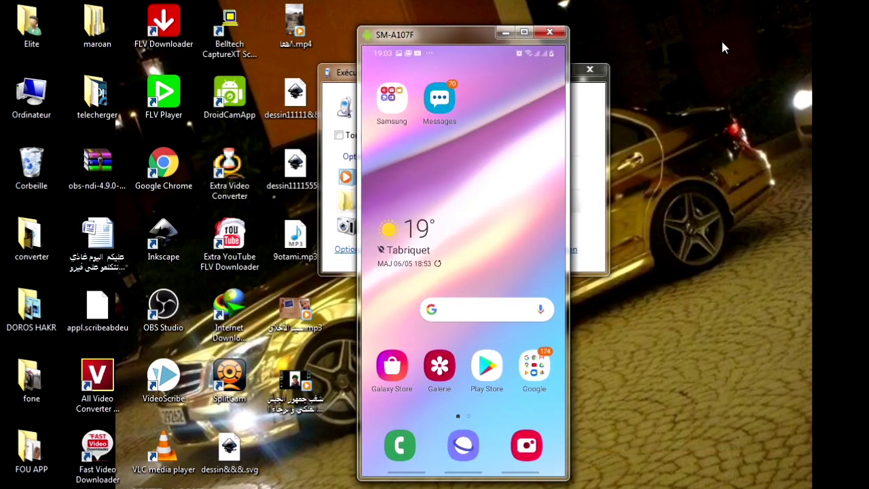
pyautogui.click(608, 103)
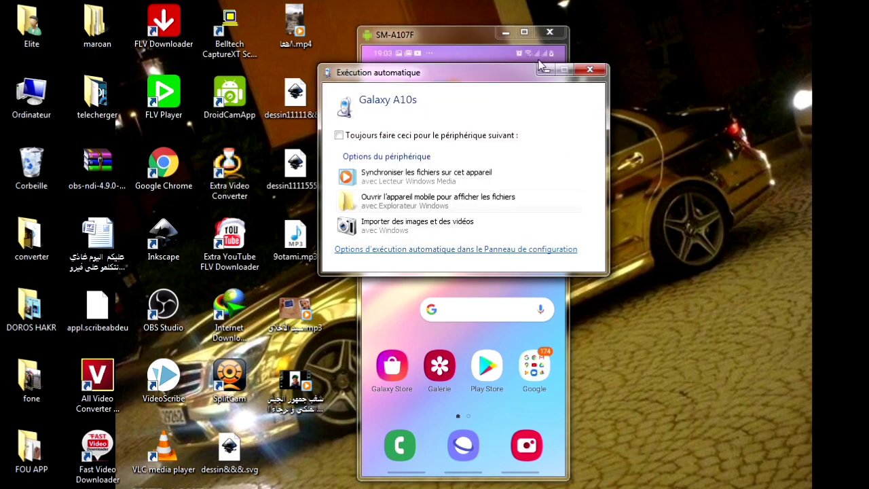
pyautogui.hotkey('alt', 'F4')
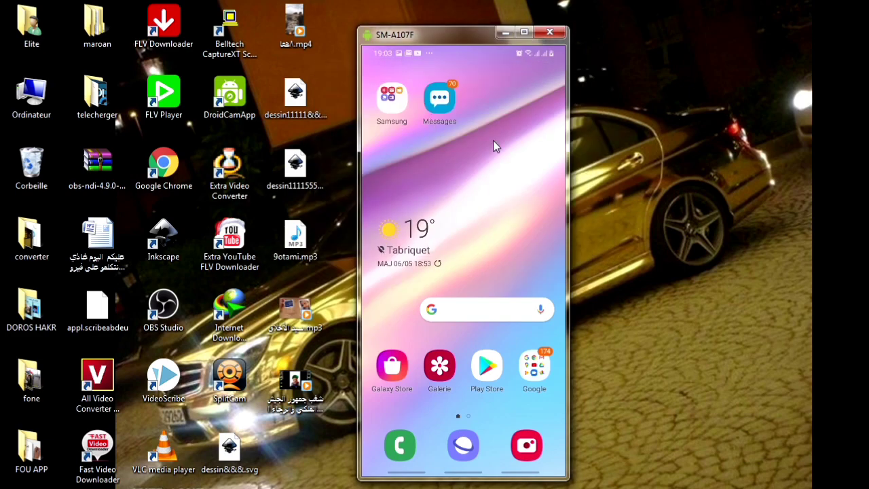
# Open the Mes fichiers app from the Samsung folder on the mirrored phone.
pyautogui.scroll(-1, 493, 141)
pyautogui.scroll(1, 494, 141)
pyautogui.scroll(-1, 493, 140)
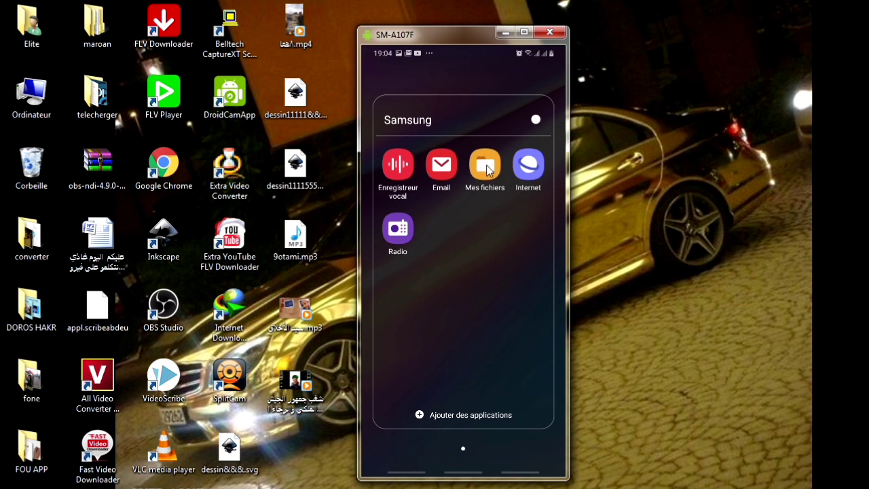
pyautogui.click(486, 169)
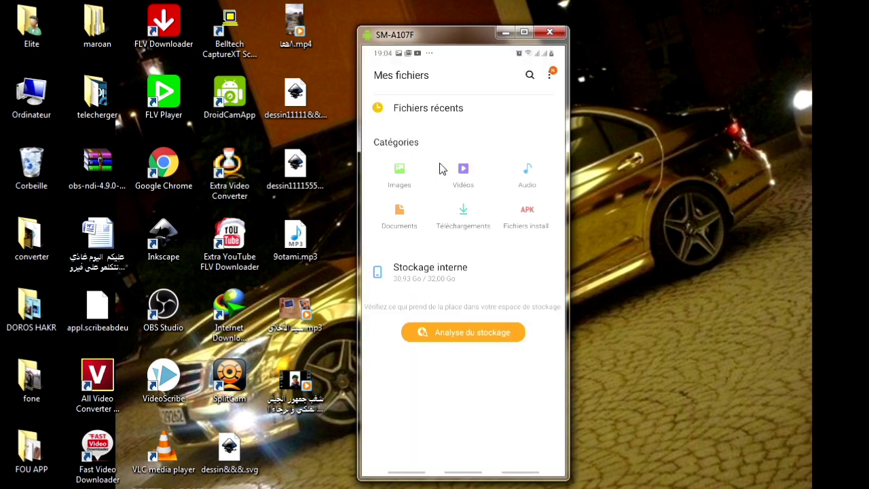
# Look into the Video folder within the Vidéos category, and return to the list of video folders.
pyautogui.click(458, 175)
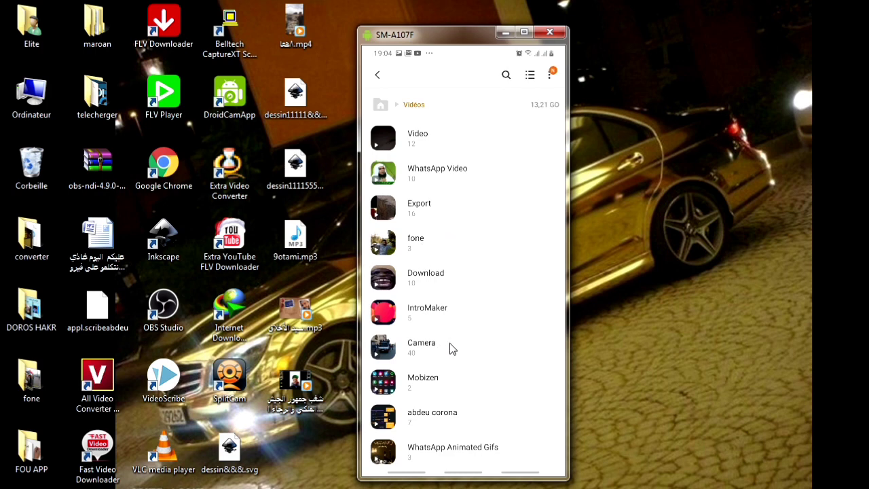
pyautogui.click(430, 144)
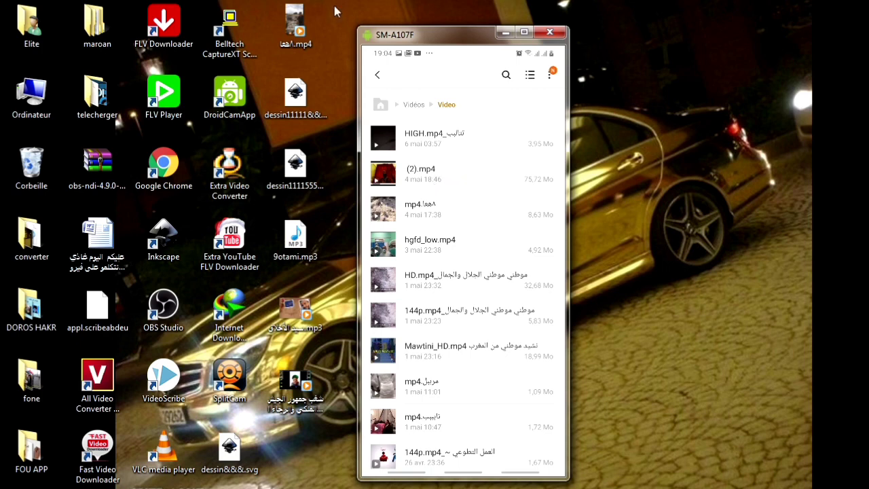
pyautogui.click(379, 76)
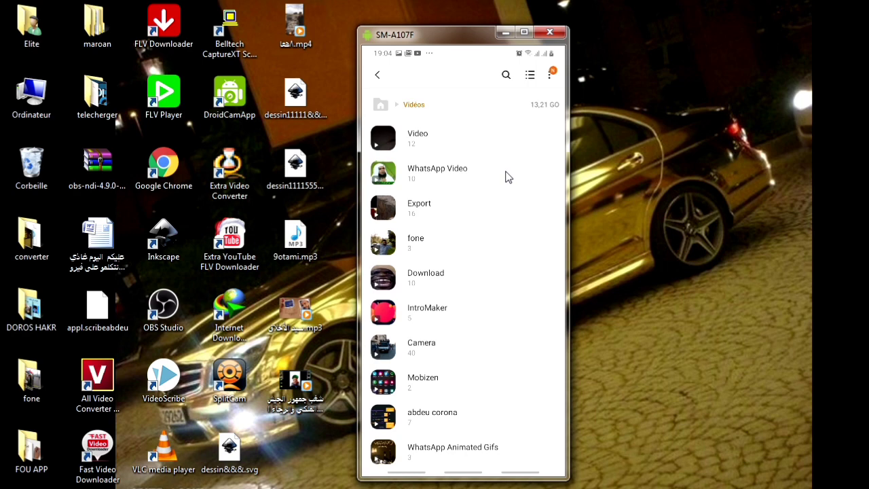
# Play 20200422_183641.mp4 from the Camera folder and stretch the picture to fill the phone's screen.
pyautogui.click(396, 347)
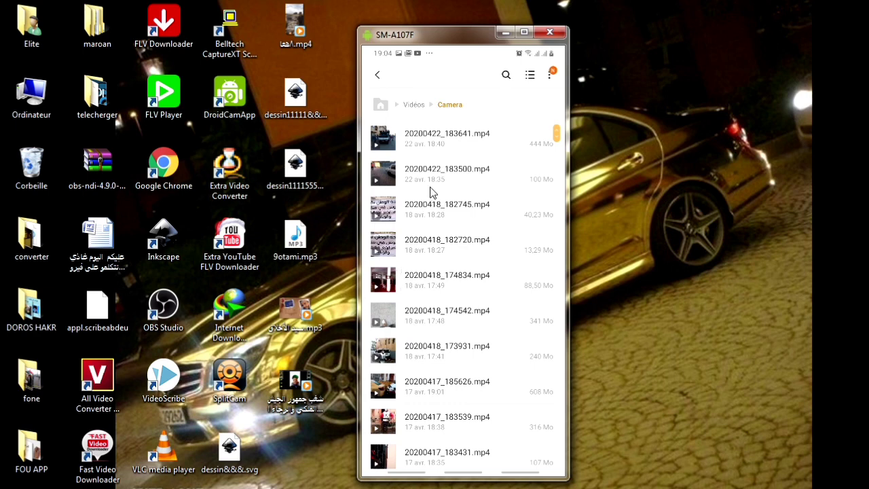
pyautogui.click(421, 150)
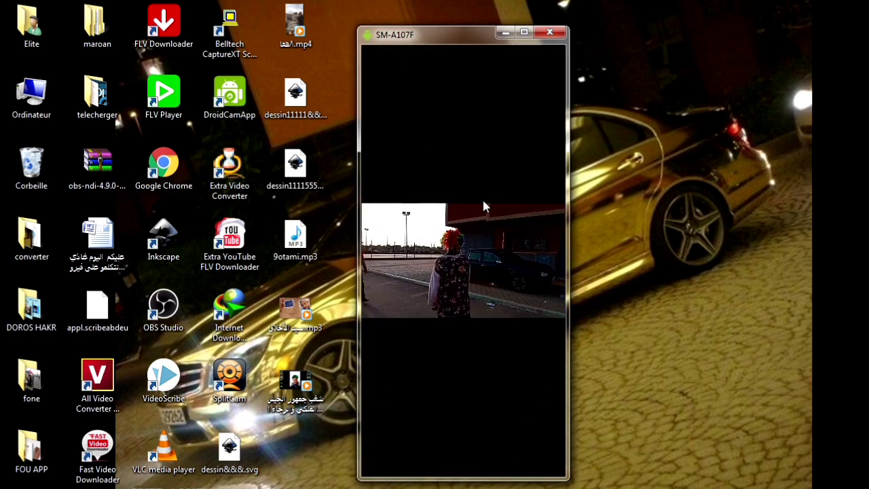
pyautogui.click(530, 271)
pyautogui.click(545, 385)
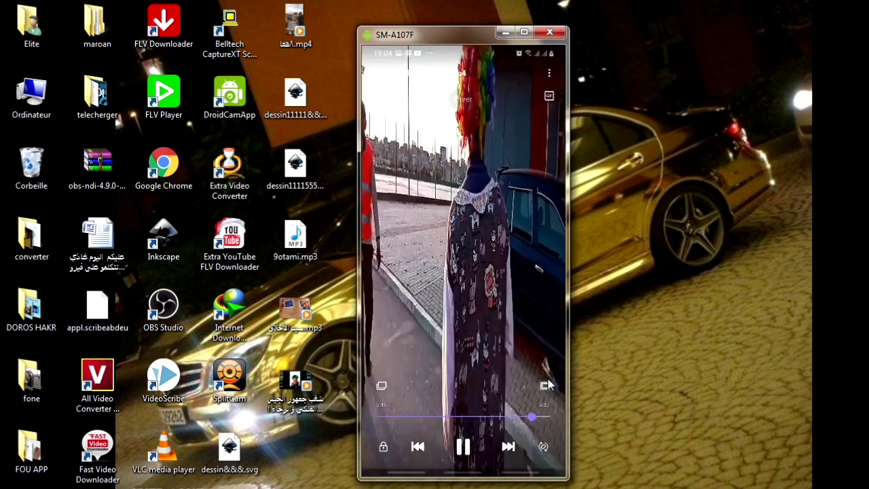
# Show the phone's notification panel over the playing video, look through it, and return to the video.
pyautogui.moveTo(483, 48); pyautogui.dragTo(487, 138)
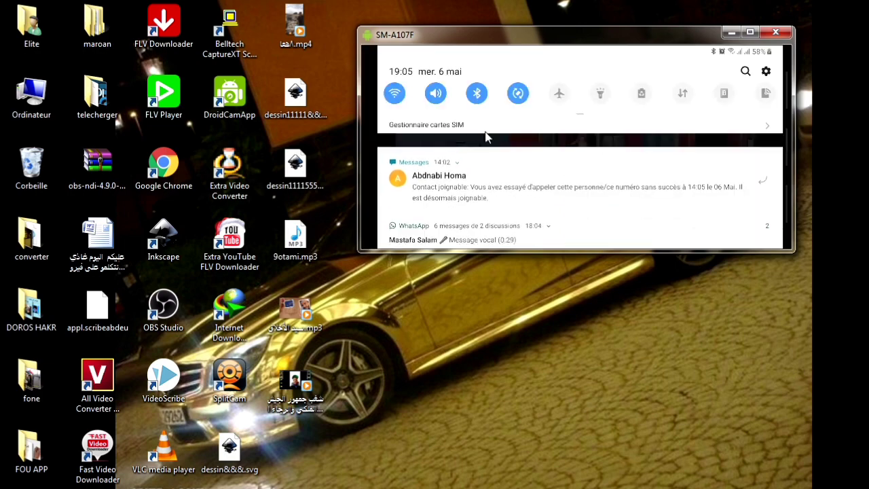
pyautogui.scroll(-5, 607, 184)
pyautogui.click(608, 184)
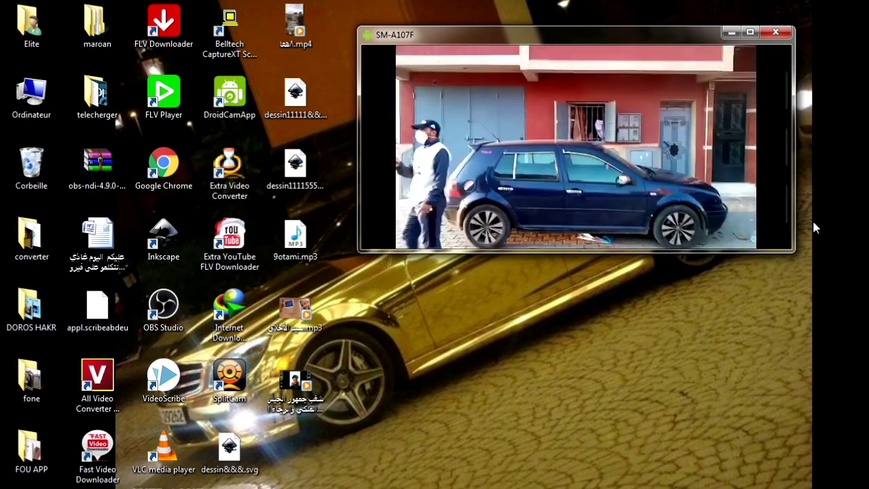
# Leave the video to return to the Camera folder, and minimize the phone mirror window.
pyautogui.click(750, 32)
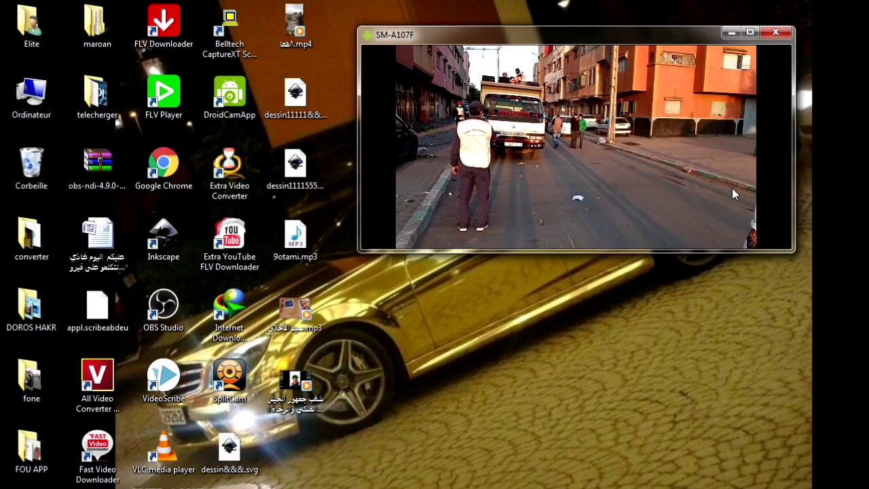
pyautogui.rightClick(717, 198)
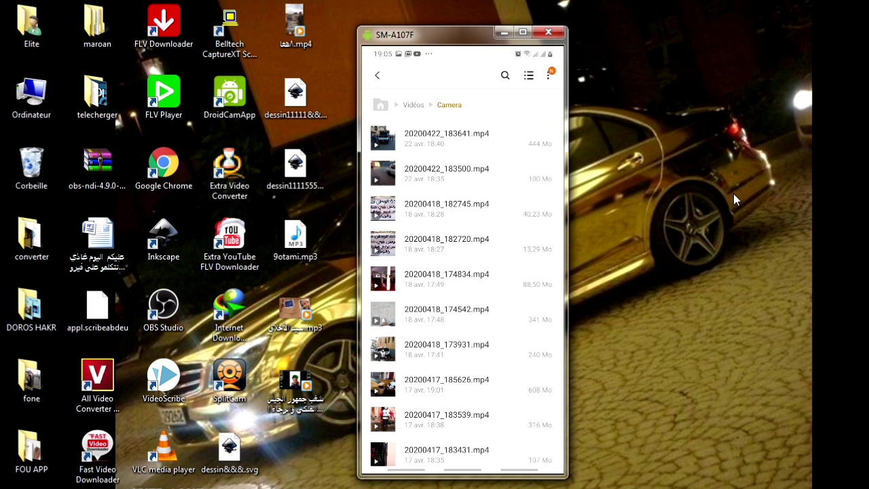
pyautogui.click(504, 32)
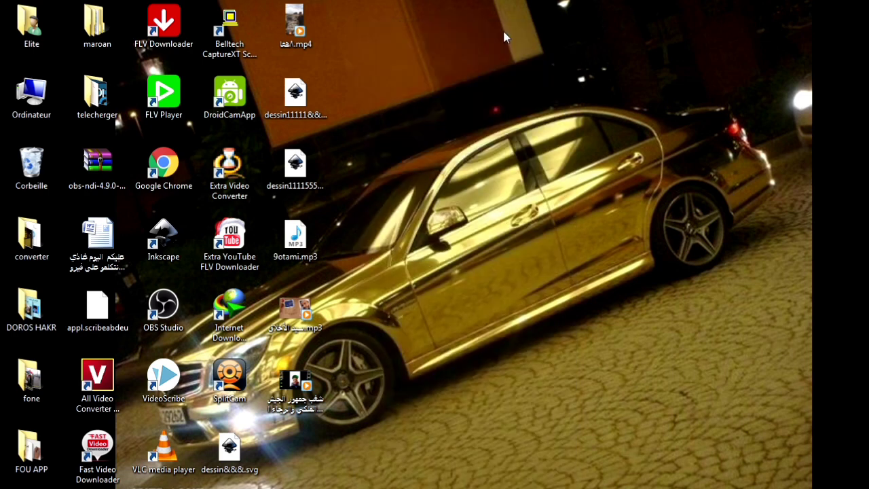